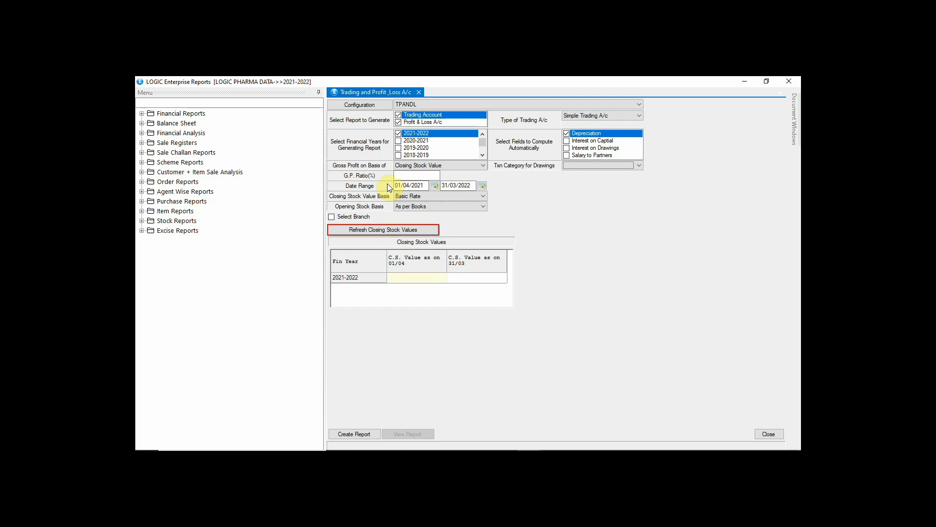
Refresh the closing stock values, create the 2021-2022 Trading and Profit & Loss report, look through both accounts and close it
click(397, 229)
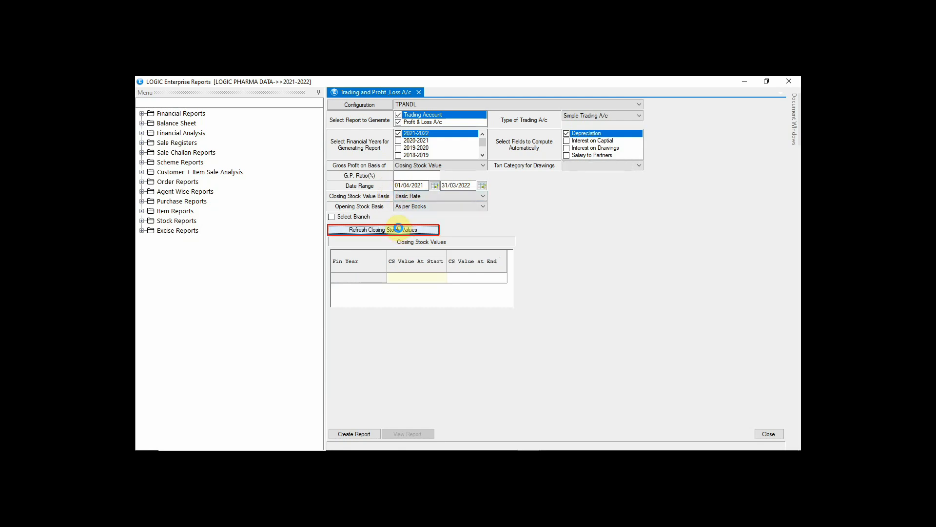
click(361, 433)
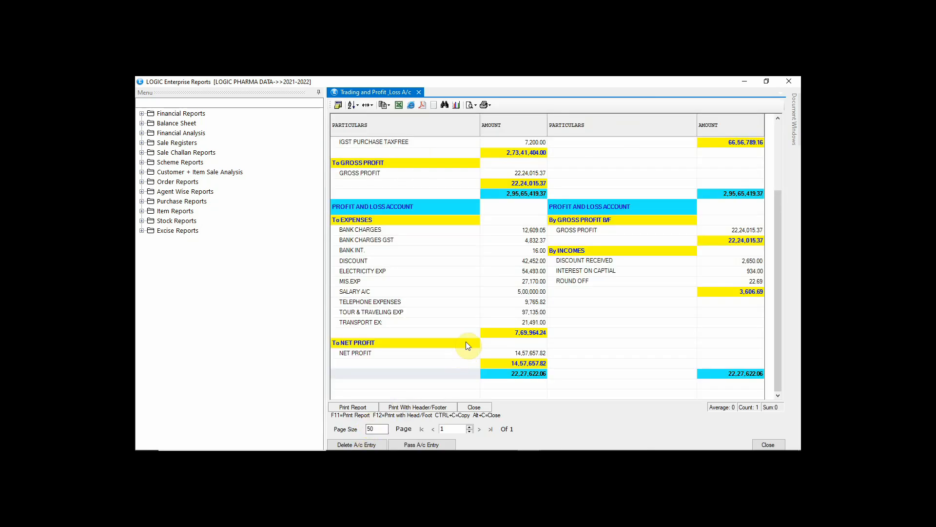
click(614, 312)
scroll(614, 314, up, 2)
scroll(615, 315, up, 1)
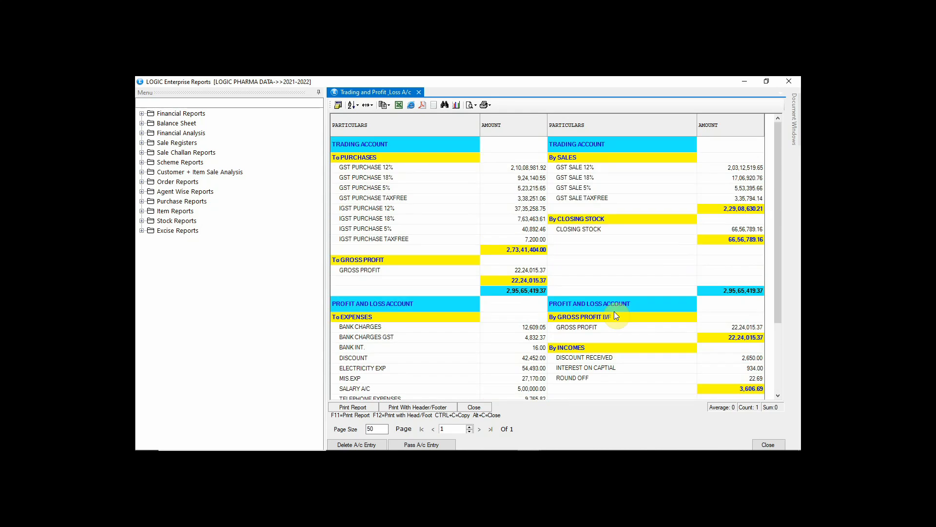
scroll(464, 335, down, 2)
scroll(466, 336, up, 2)
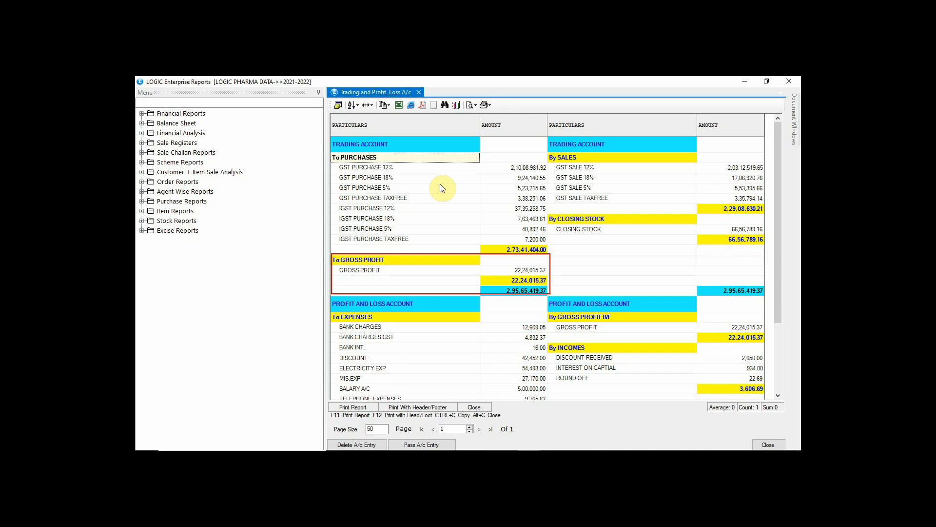
click(770, 444)
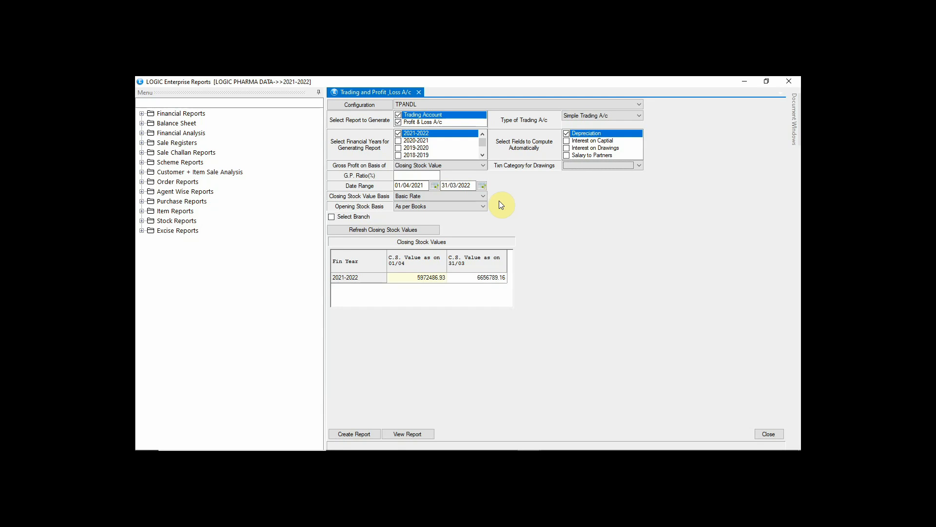
Base the trading report's gross profit on G.P. Ratio and set the ratio to 9.35%
click(481, 168)
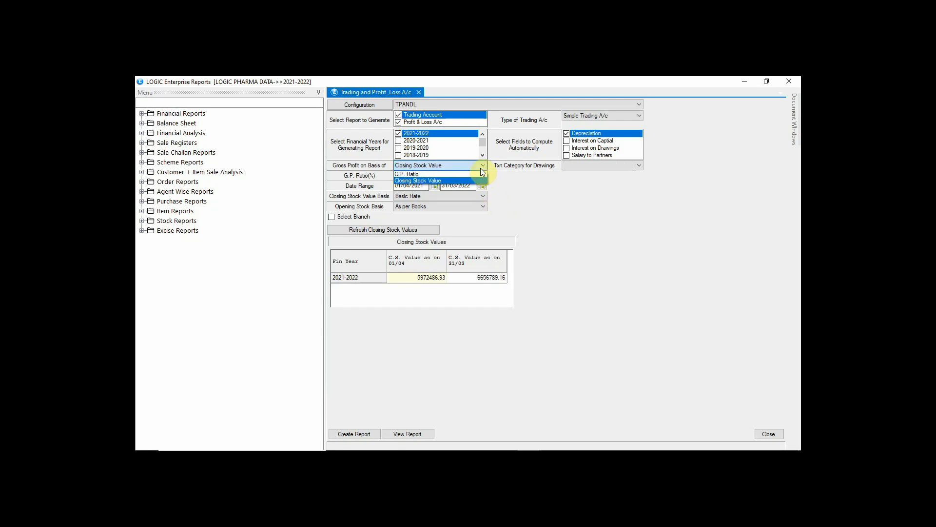
click(471, 173)
key(Tab)
text(9.35)
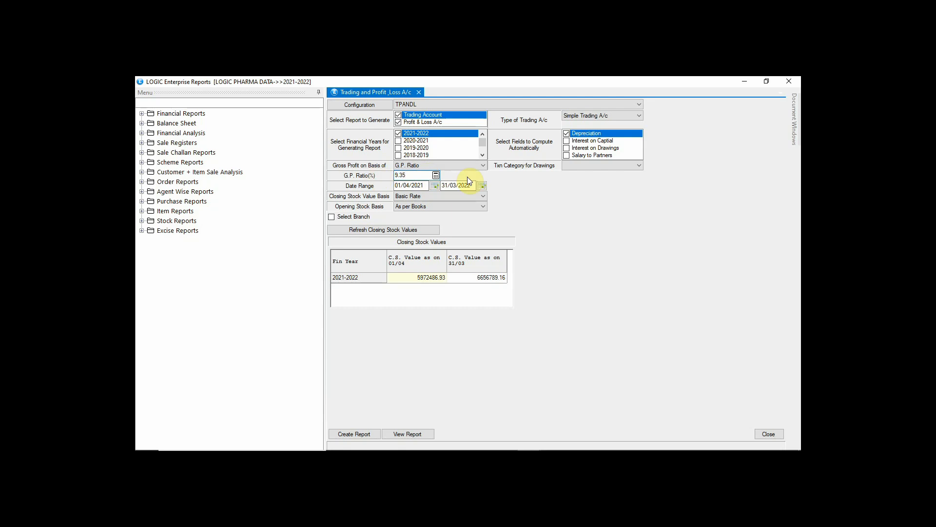
Refresh the closing stock values, create the G.P. Ratio based trading report, check its gross profit and close the report
click(422, 233)
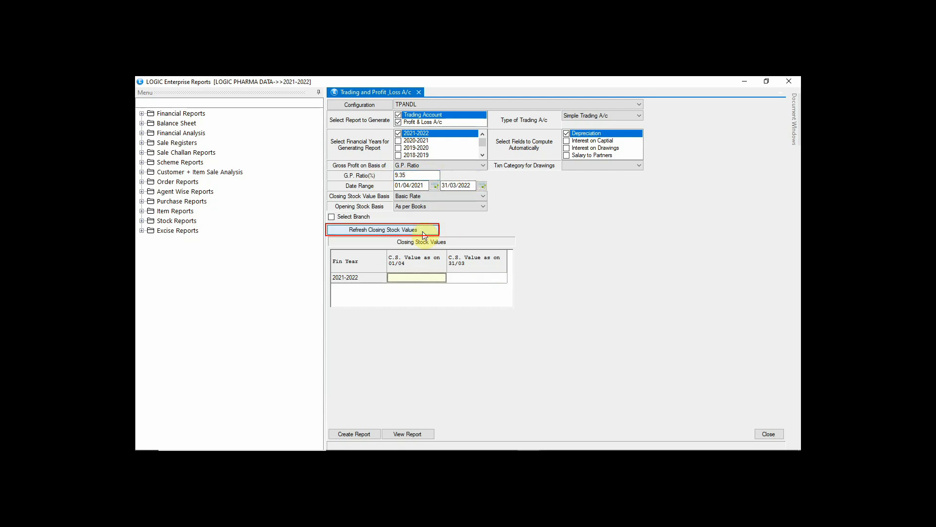
click(376, 434)
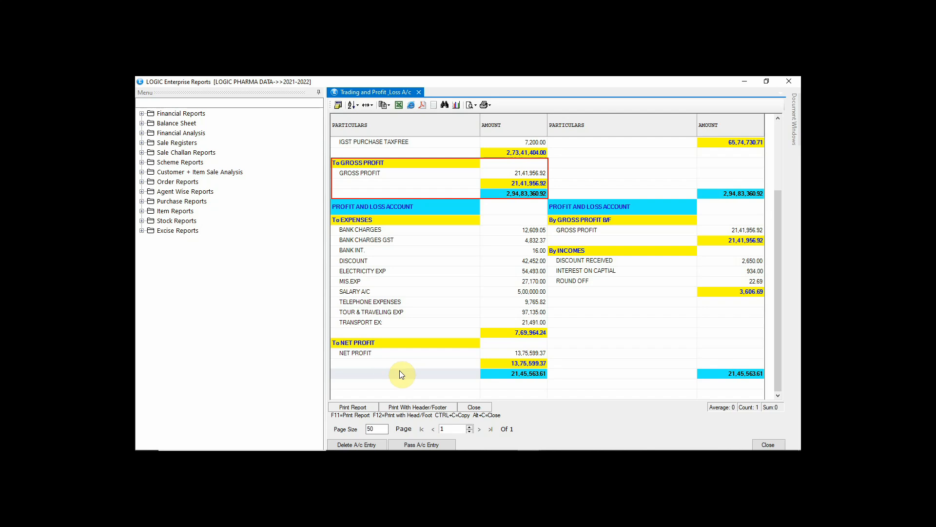
scroll(399, 370, up, 1)
click(765, 446)
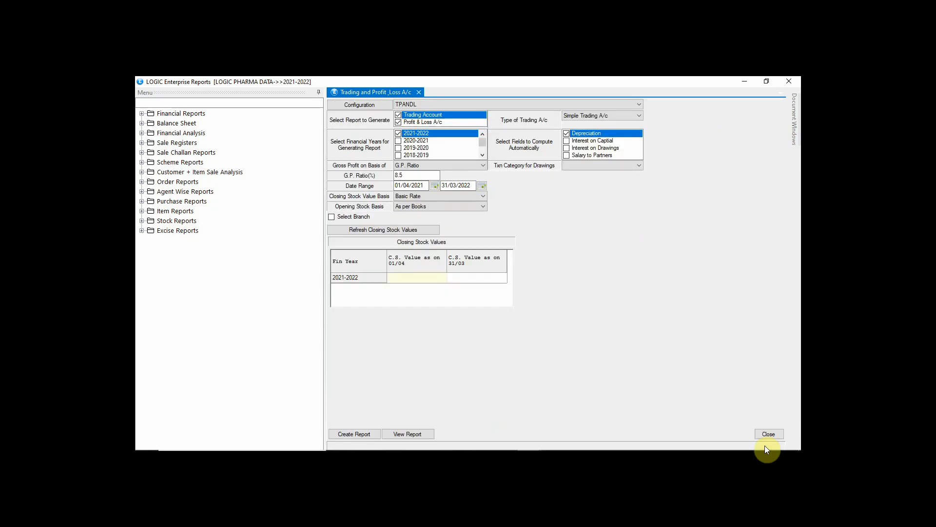
click(418, 92)
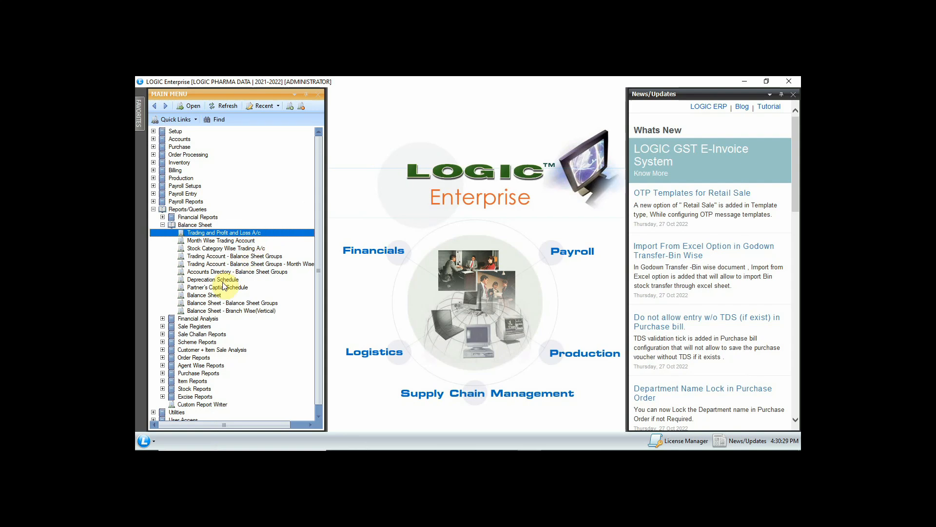
Create the 2021-2022 Balance Sheet report with refreshed closing stock values and review it down to the totals
click(222, 296)
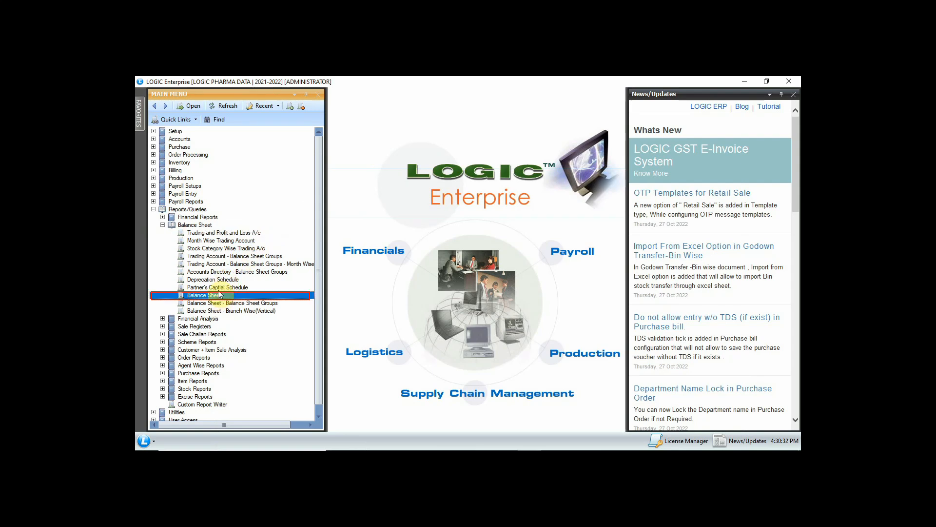
double_click(219, 294)
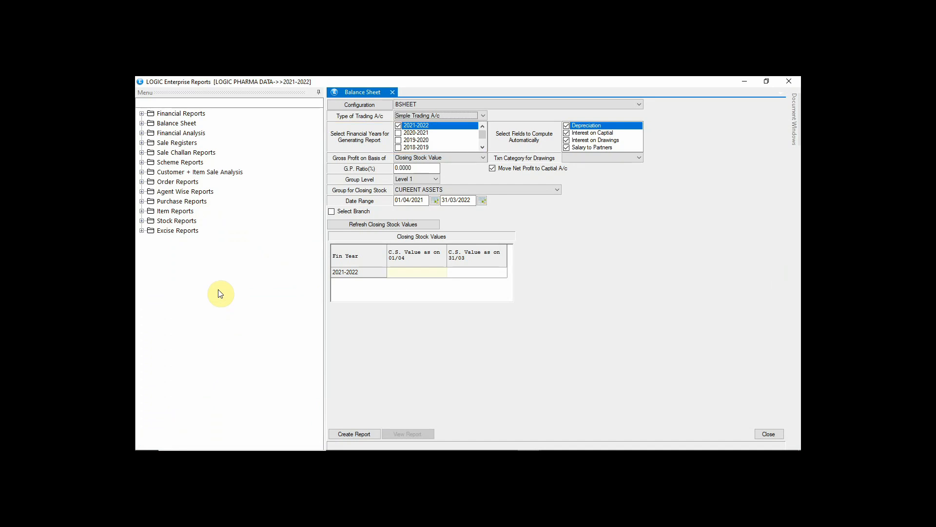
click(370, 225)
click(354, 434)
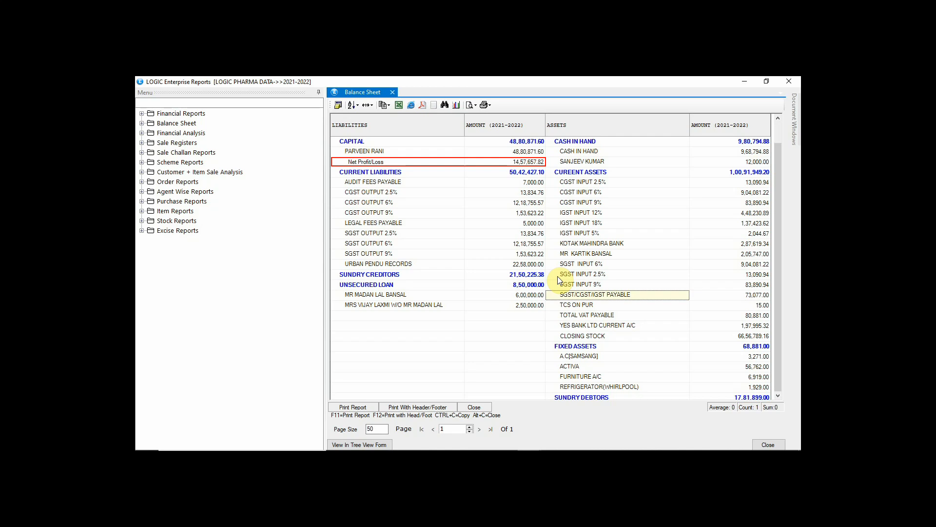
scroll(560, 280, down, 2)
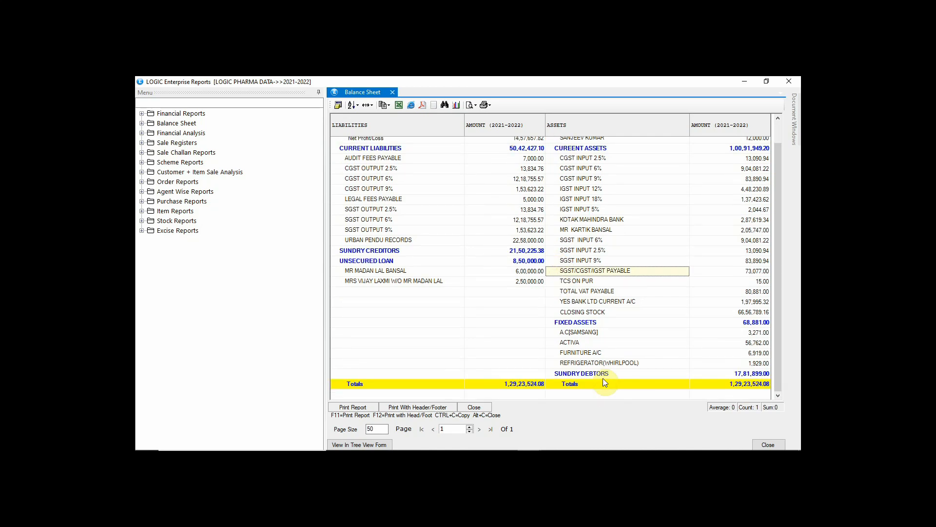
scroll(603, 378, up, 2)
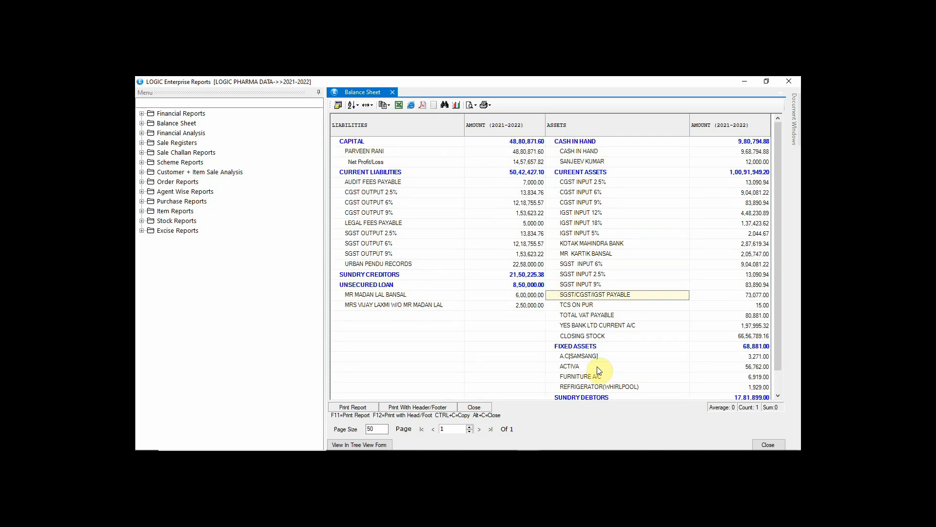
click(764, 445)
Base the balance sheet's gross profit on G.P. Ratio and set the ratio to 9.35%
click(430, 157)
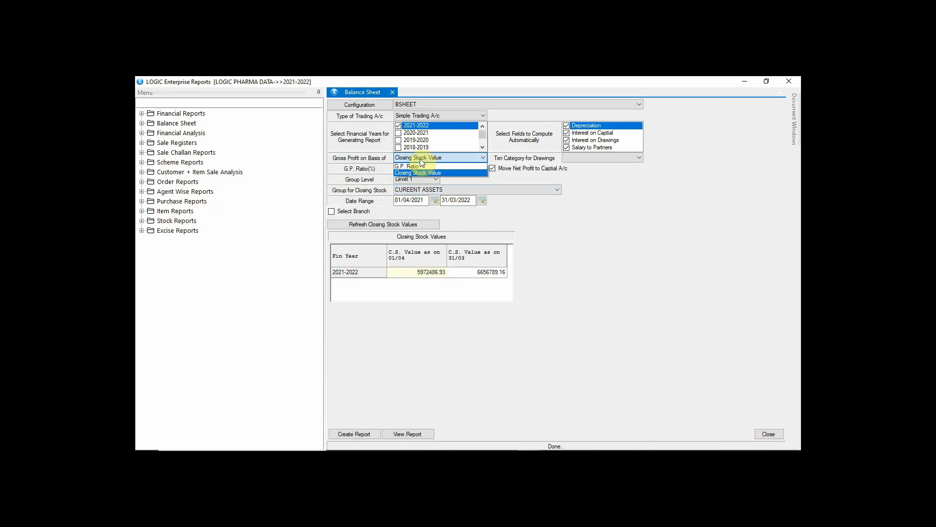
click(420, 174)
click(418, 168)
key(BackSpace)
key(BackSpace)
key(BackSpace)
key(BackSpace)
key(BackSpace)
key(BackSpace)
text(9.35)
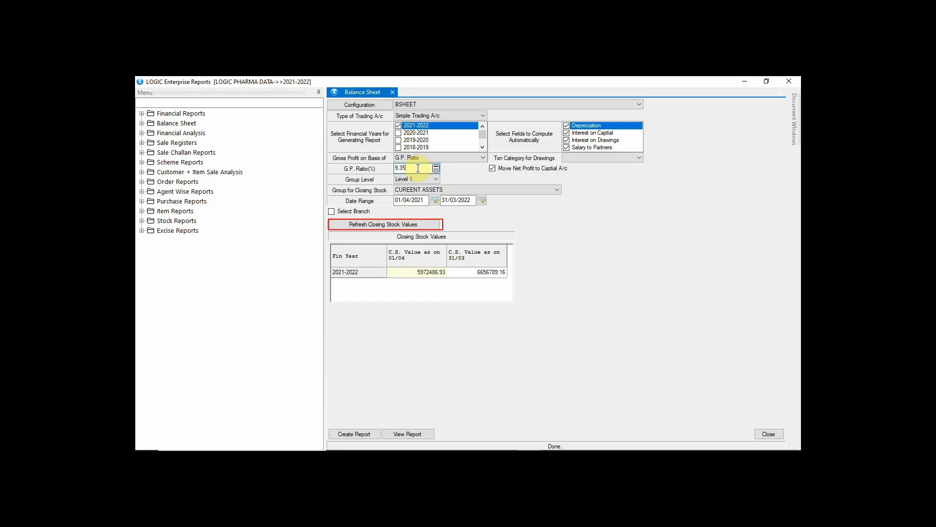
Refresh the closing stock values, create the balance sheet by G.P. Ratio, check its Closing Stock entry and close it
click(424, 224)
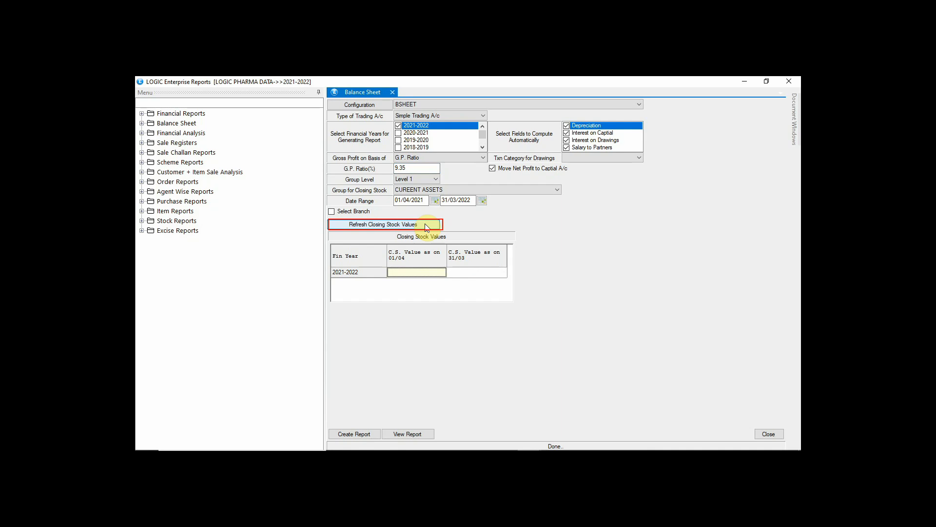
click(357, 435)
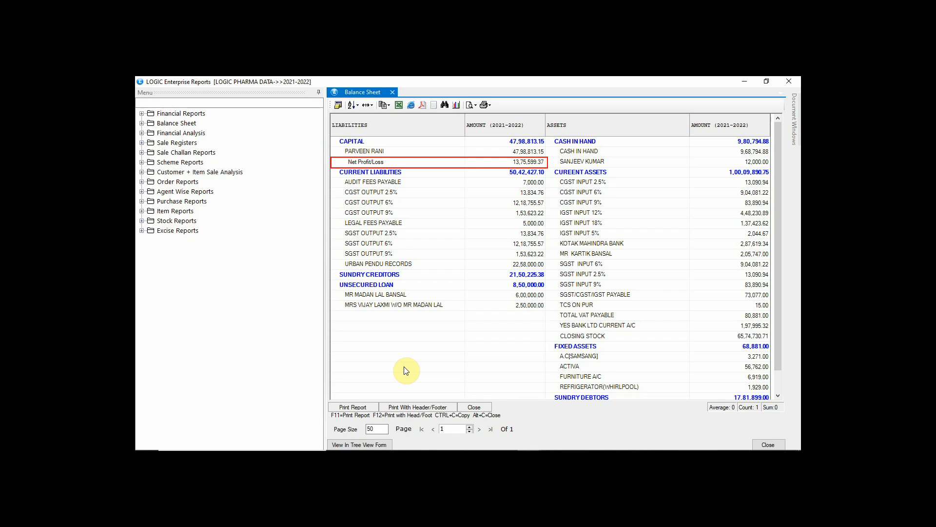
click(583, 336)
scroll(584, 338, down, 1)
scroll(584, 336, up, 1)
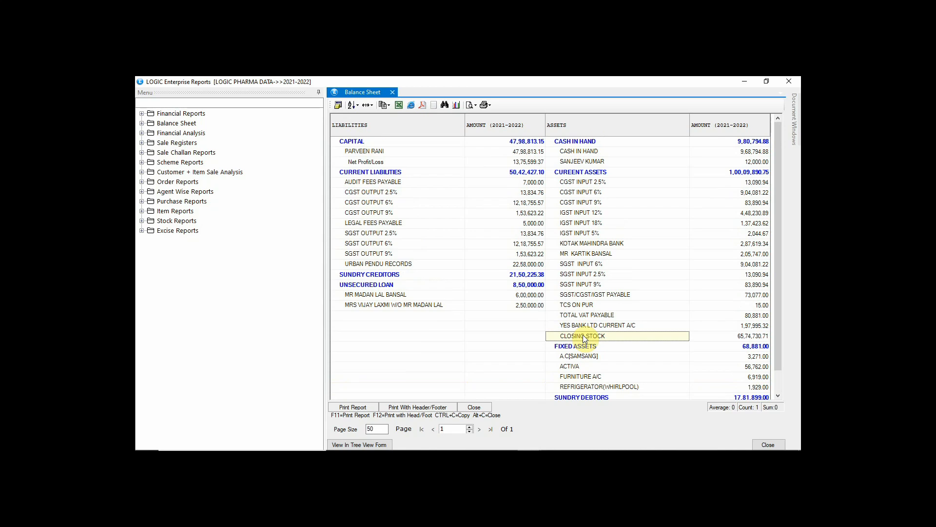
click(393, 92)
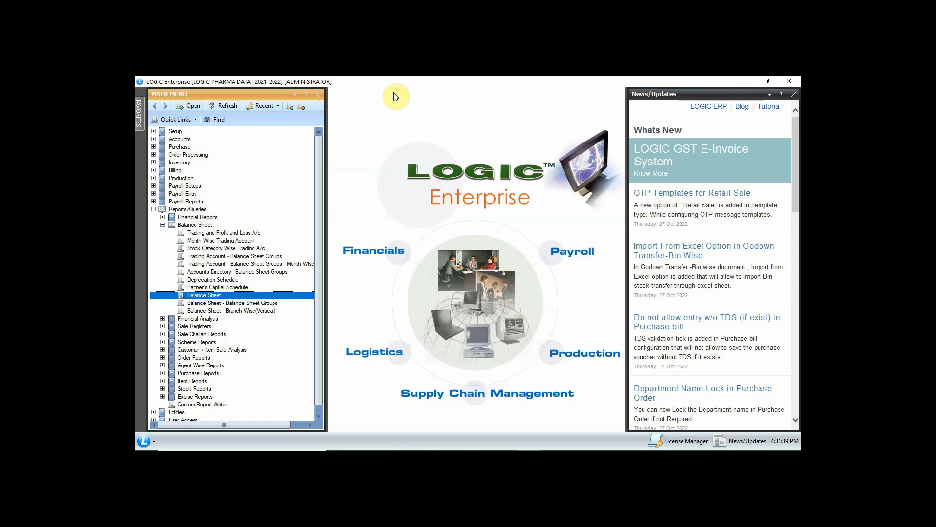
Generate the Trading Account - Balance Sheet Groups report and close it after viewing
click(243, 258)
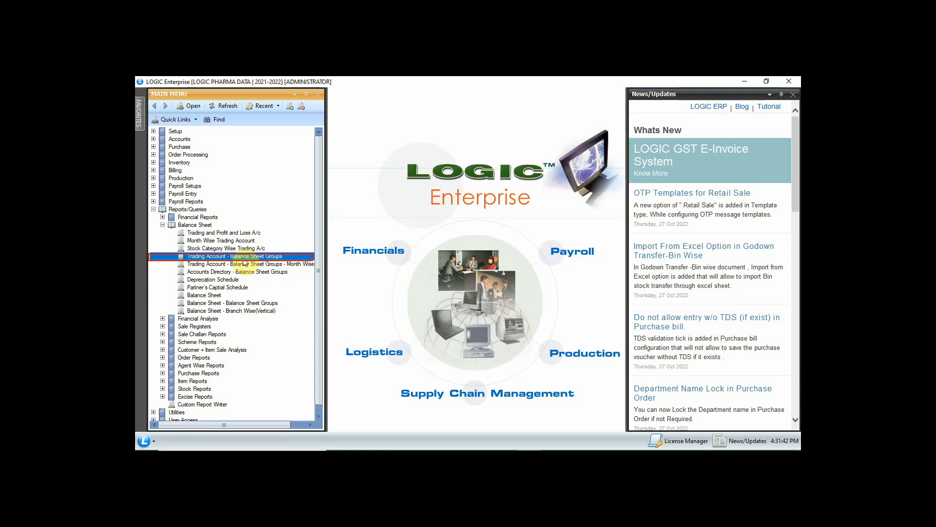
double_click(243, 259)
click(353, 128)
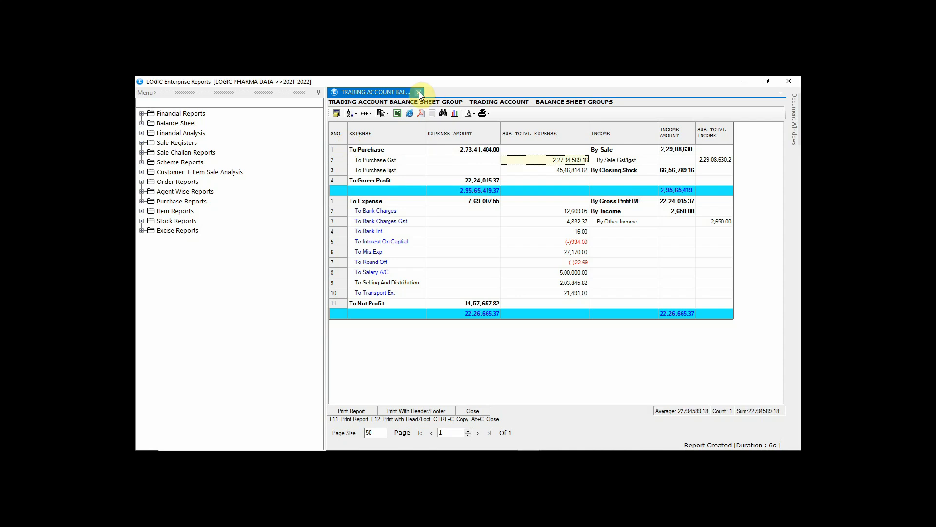
click(419, 92)
click(420, 93)
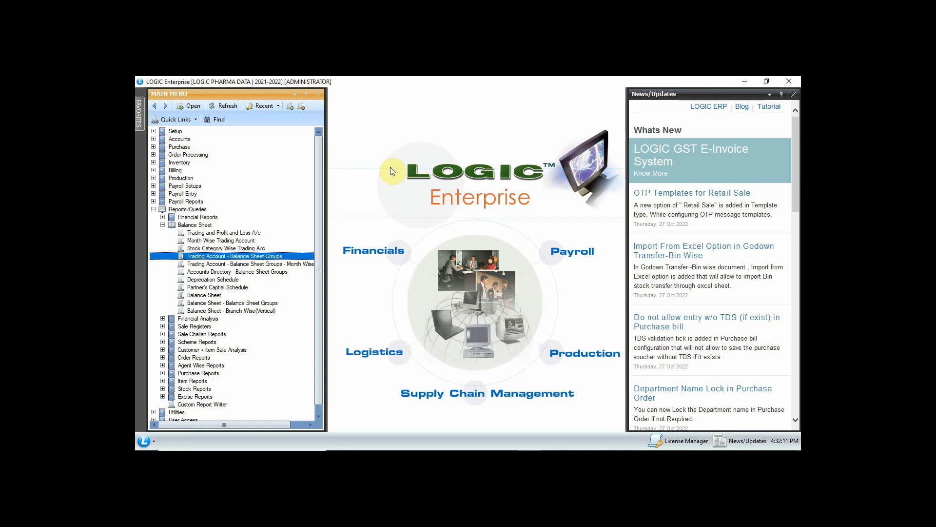
Generate the Balance Sheet - Balance Sheet Groups report and review its liability and asset groups
click(243, 303)
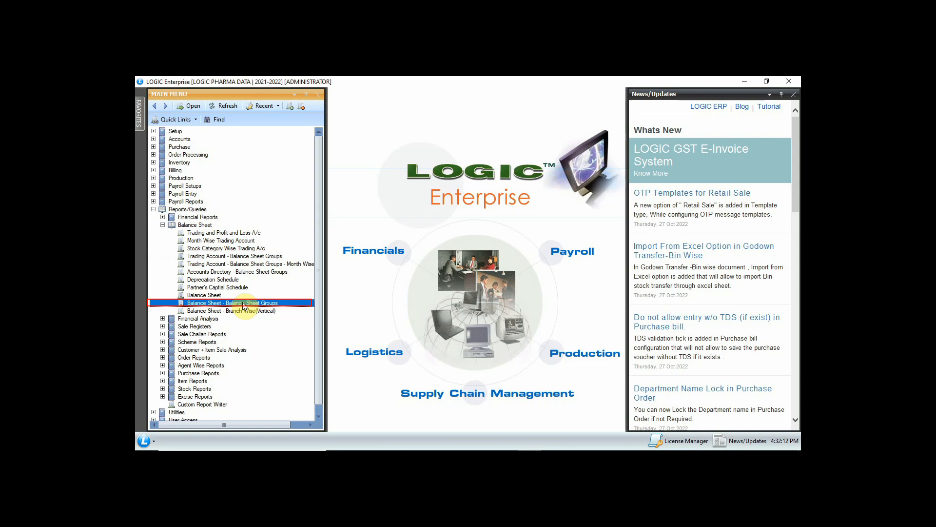
double_click(242, 303)
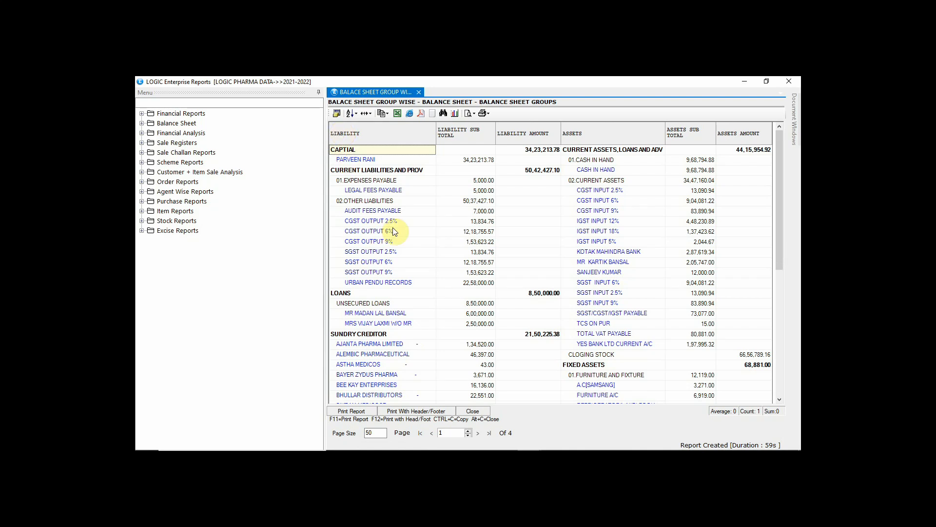
scroll(395, 231, down, 8)
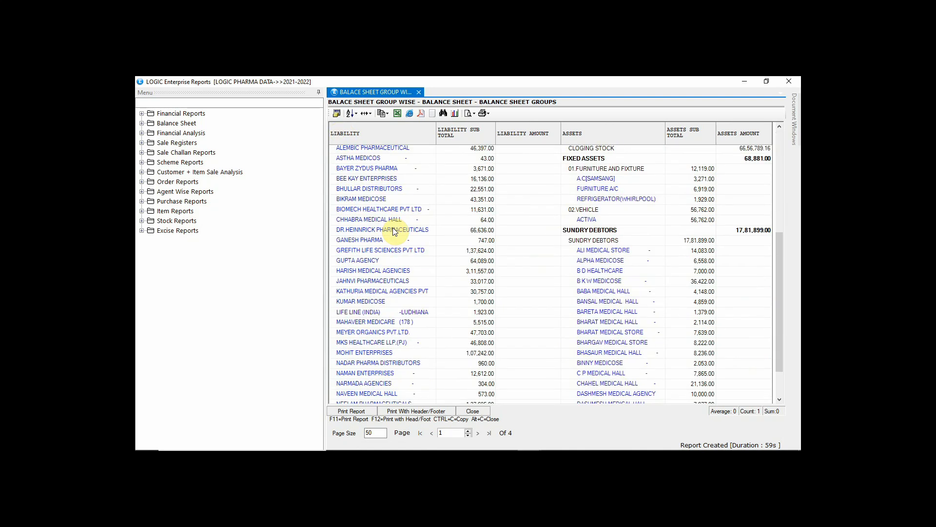
scroll(394, 231, up, 7)
scroll(393, 227, up, 2)
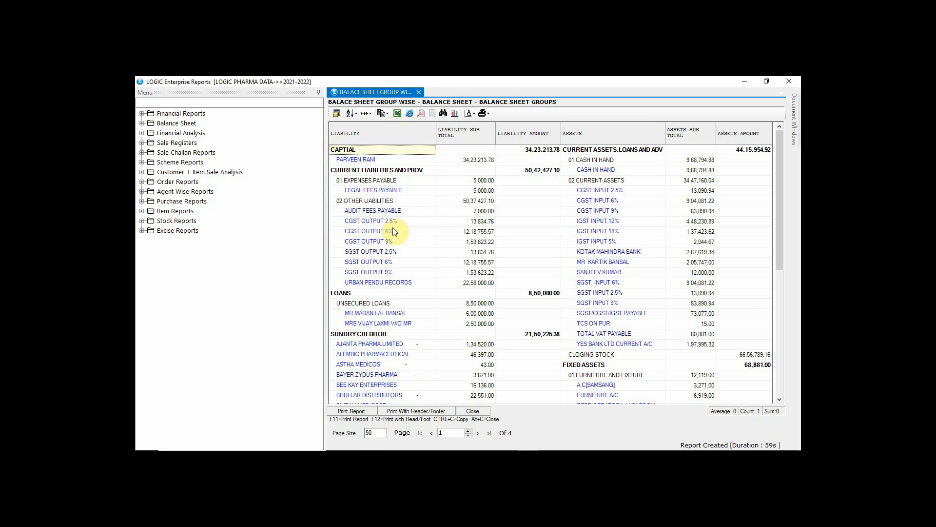
Look through the entire group-wise balance sheet with the page size set to 0
scroll(395, 231, down, 20)
scroll(392, 228, down, 4)
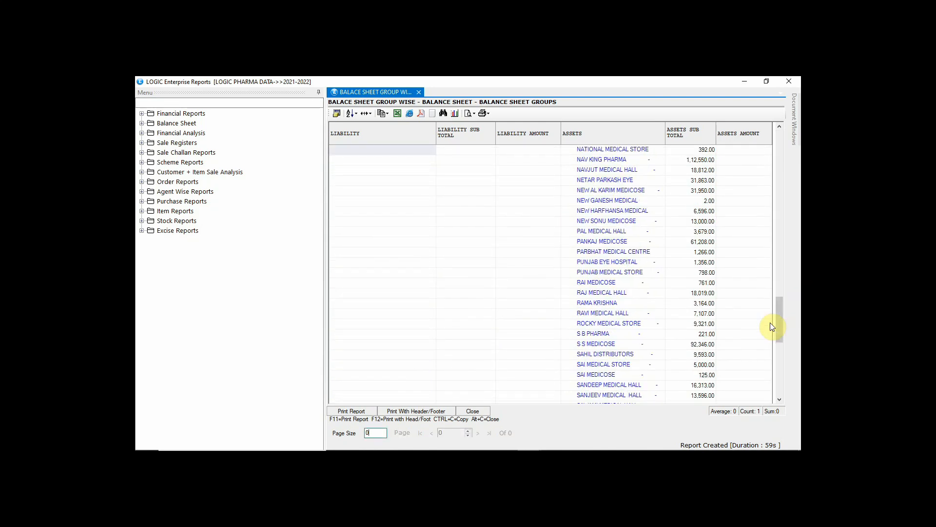
drag(782, 322, 784, 149)
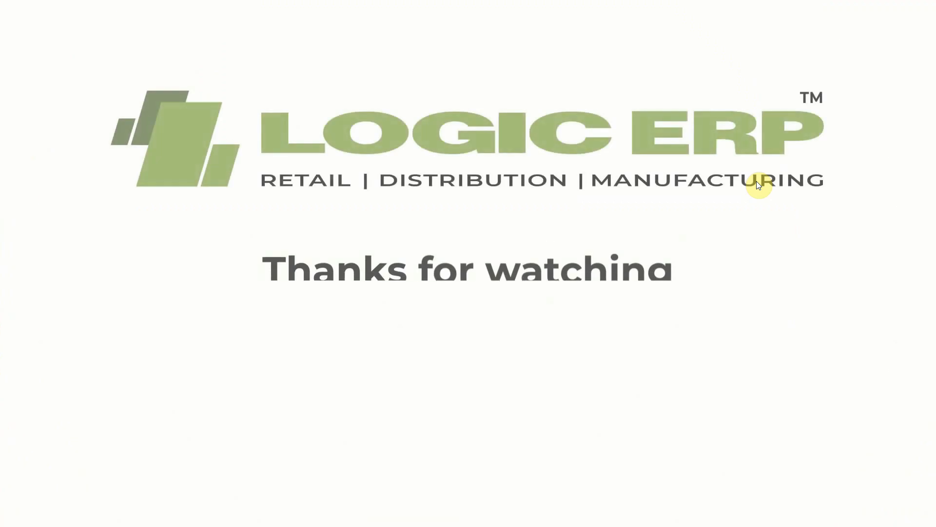